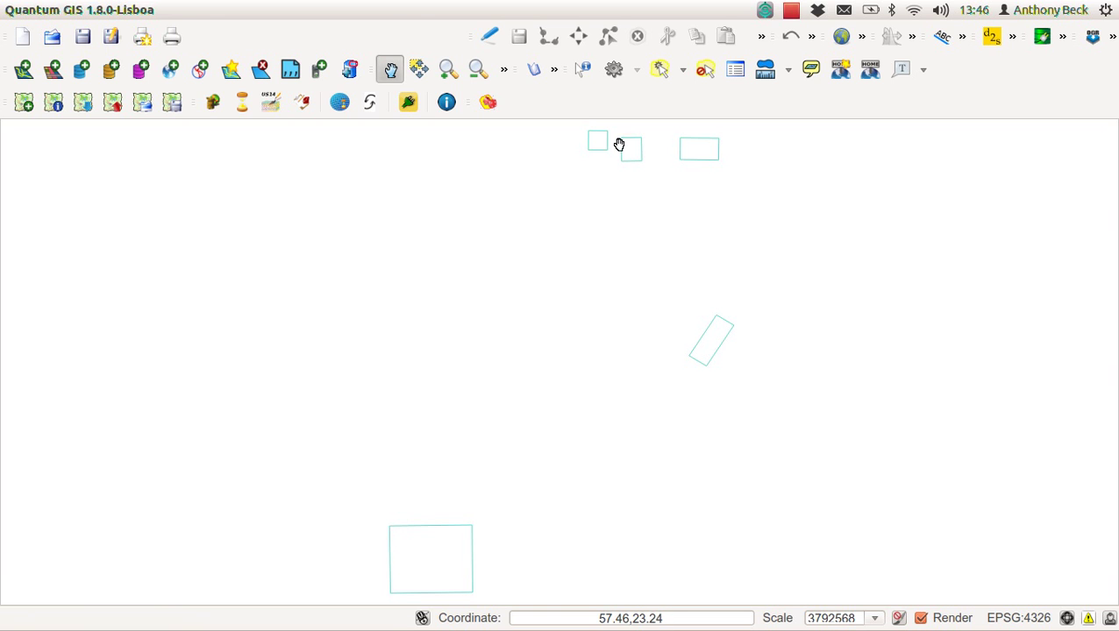
- Bring up the Plugins menu over the map of AllSites study-area outlines
mouse_move(399, 7)
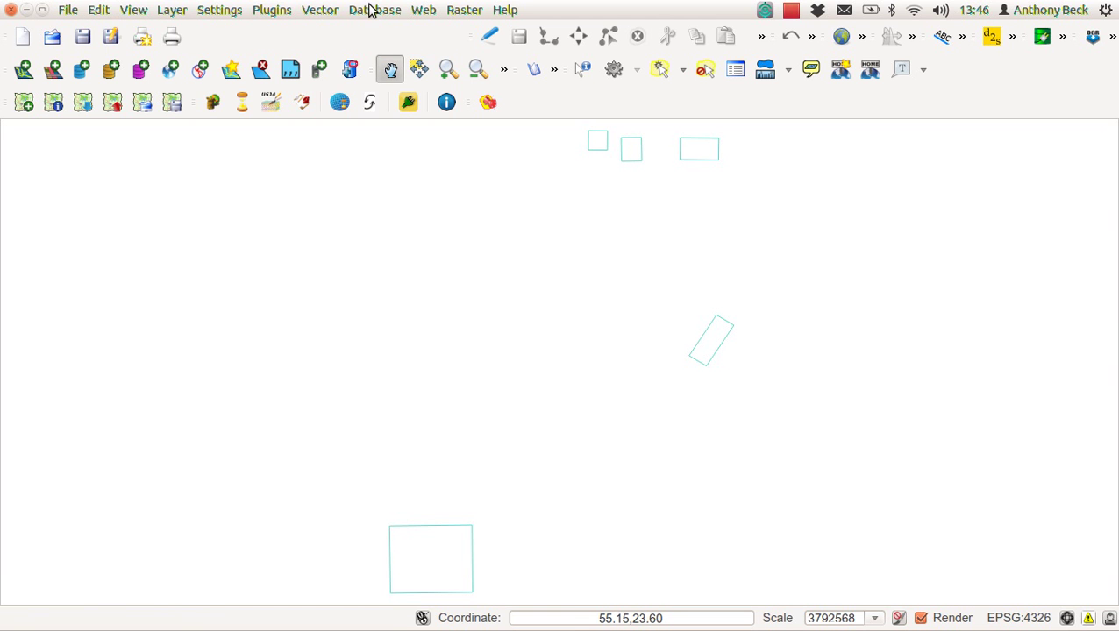
- Add the Google Satellite basemap through the OpenLayers plugin, switching the project to EPSG:3857
click(274, 10)
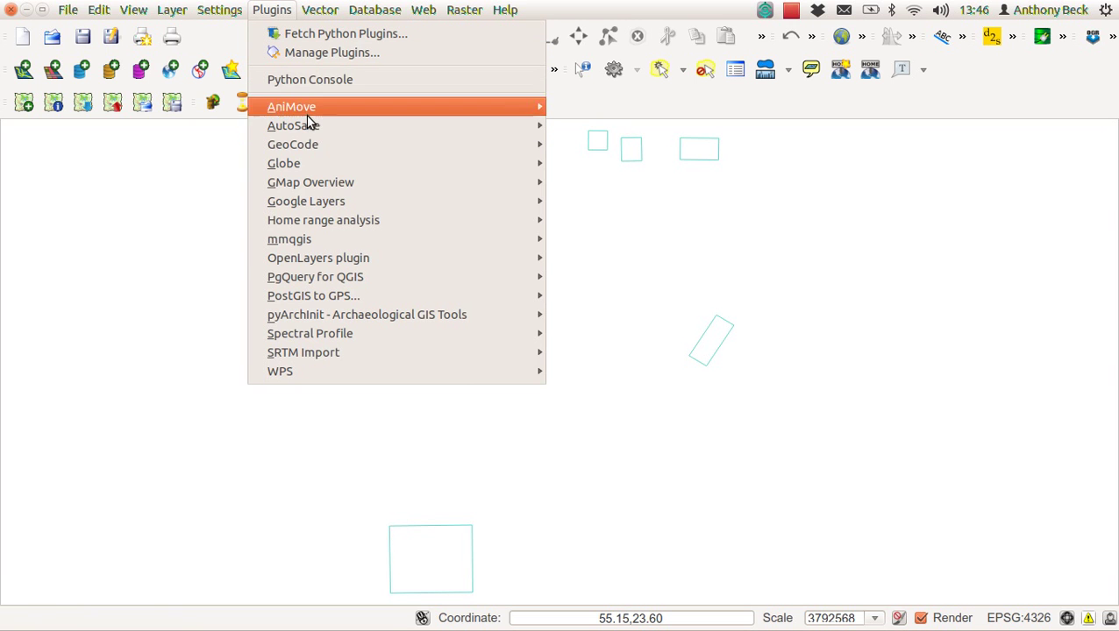
mouse_move(358, 255)
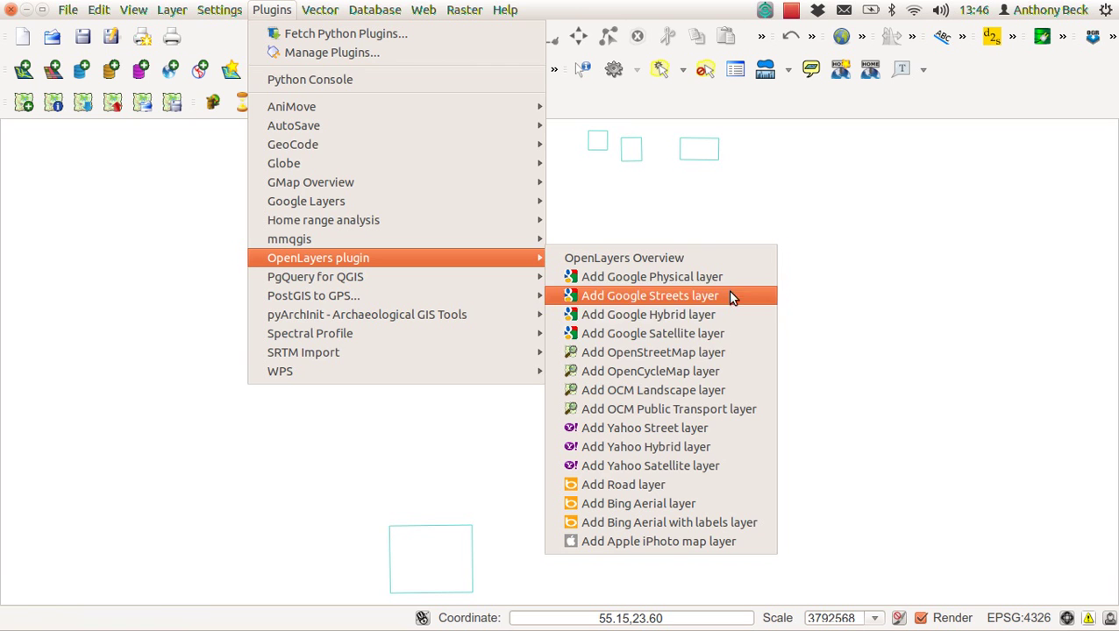
click(717, 339)
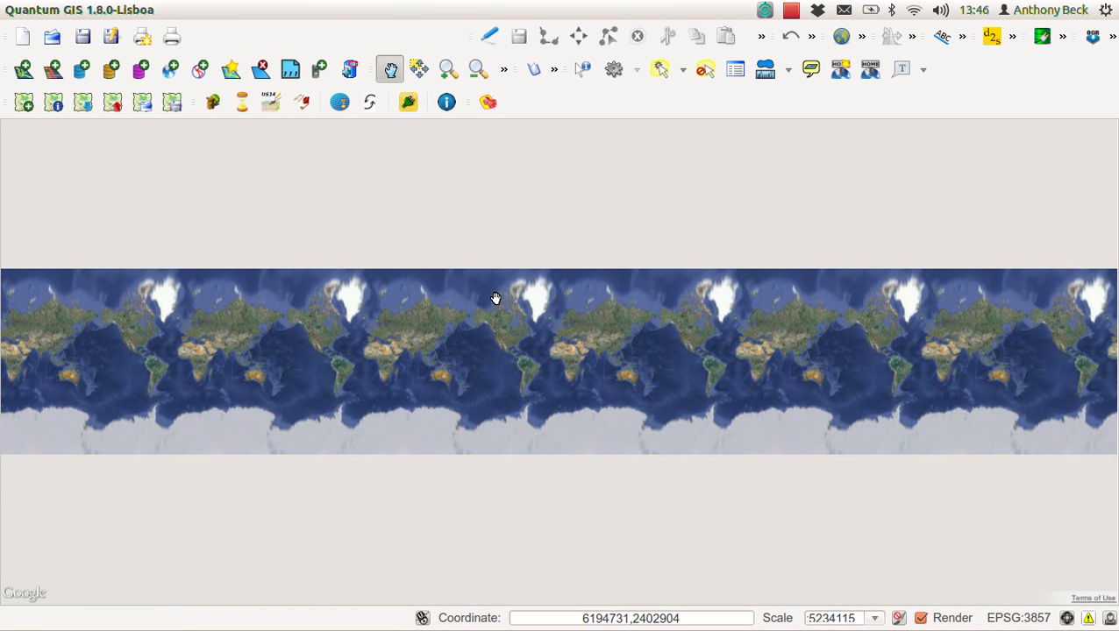
click(172, 10)
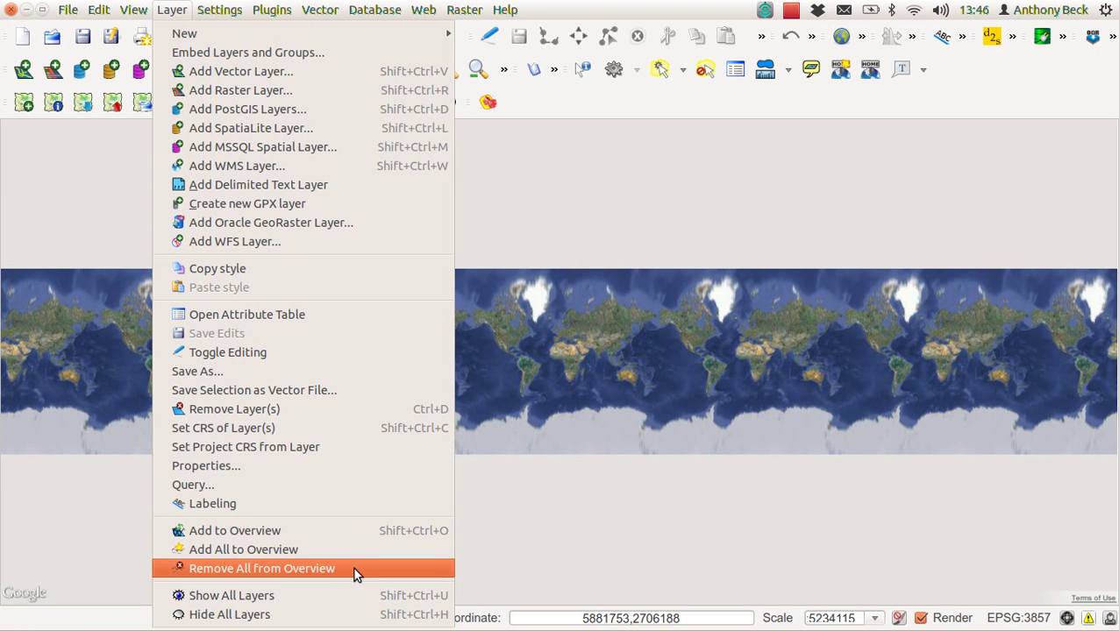
- Dismiss the Layer menu and show the Layers panel from View > Panels
click(355, 595)
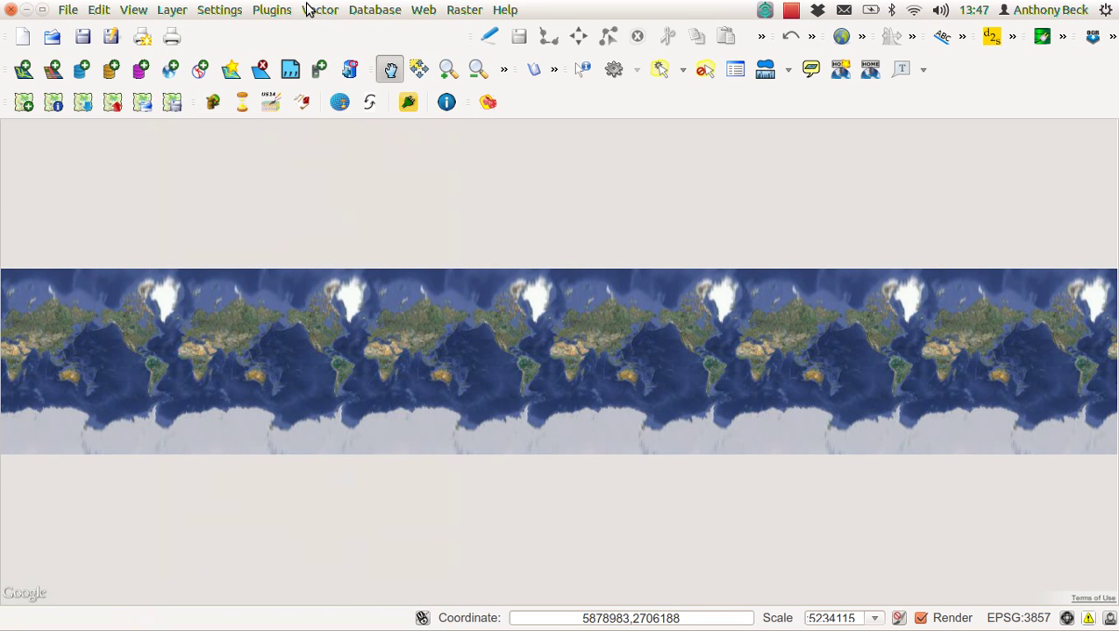
click(135, 11)
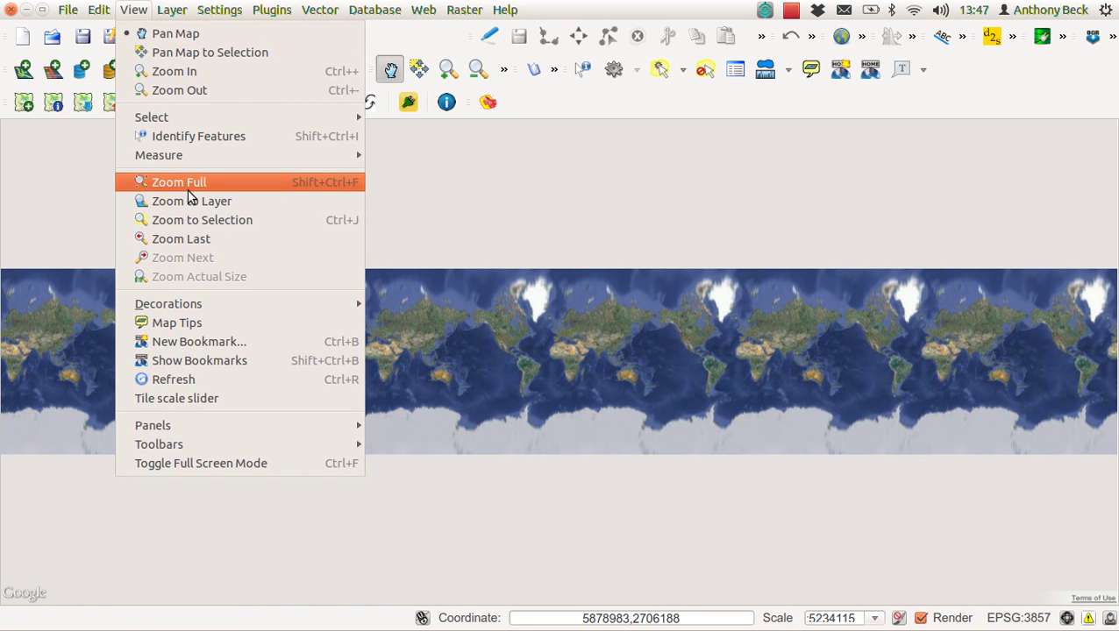
mouse_move(218, 425)
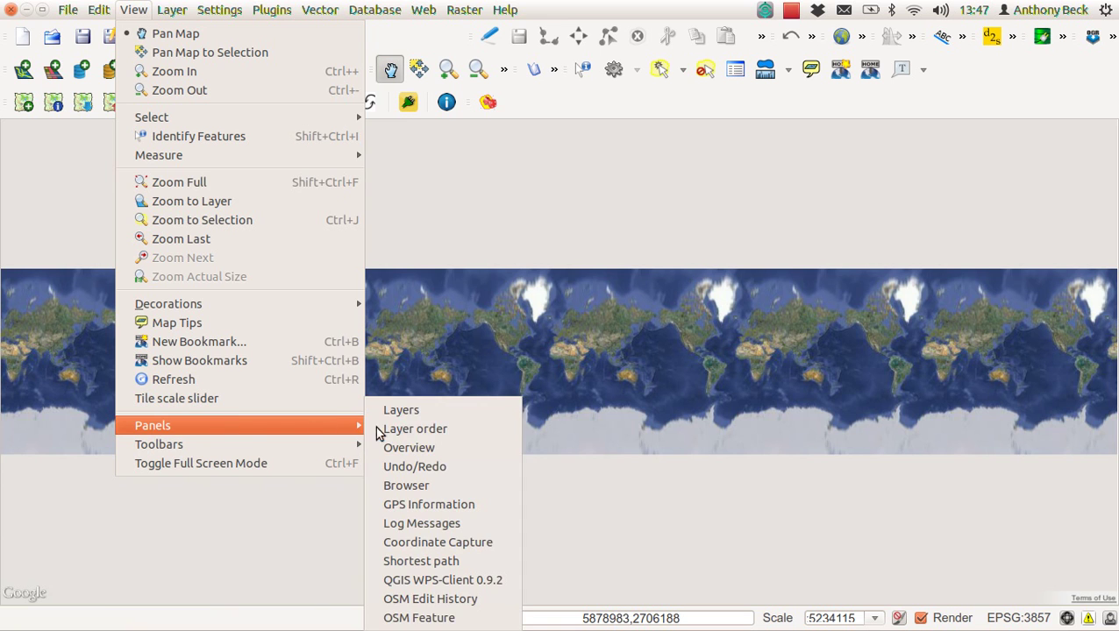
click(438, 411)
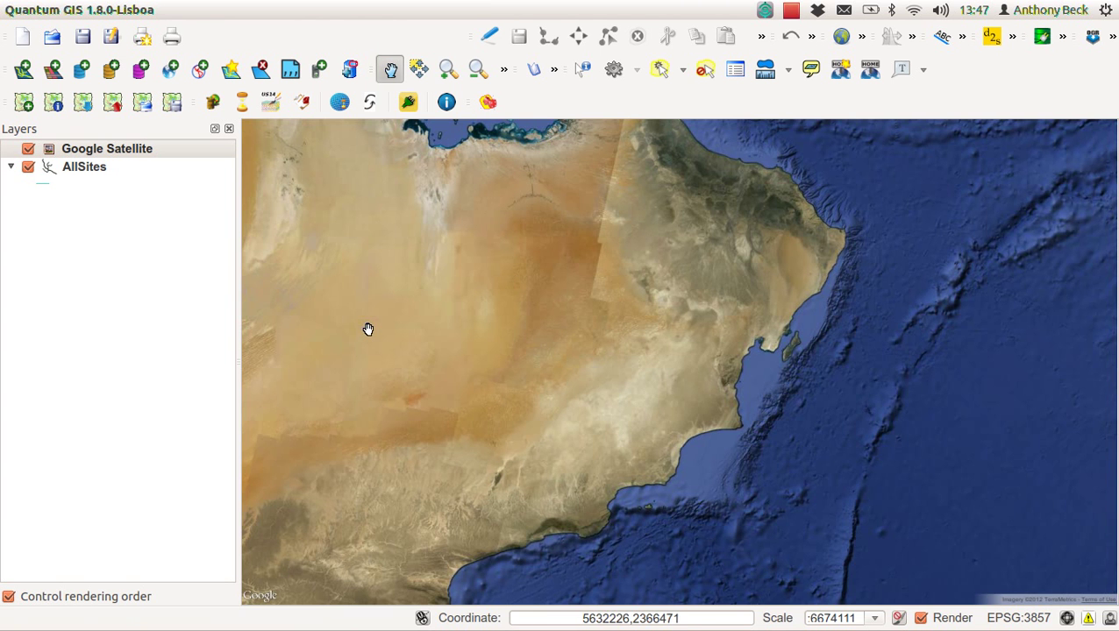
- Zoom to the AllSites extent and move Google Satellite beneath AllSites in the layer order
click(88, 166)
right_click(88, 166)
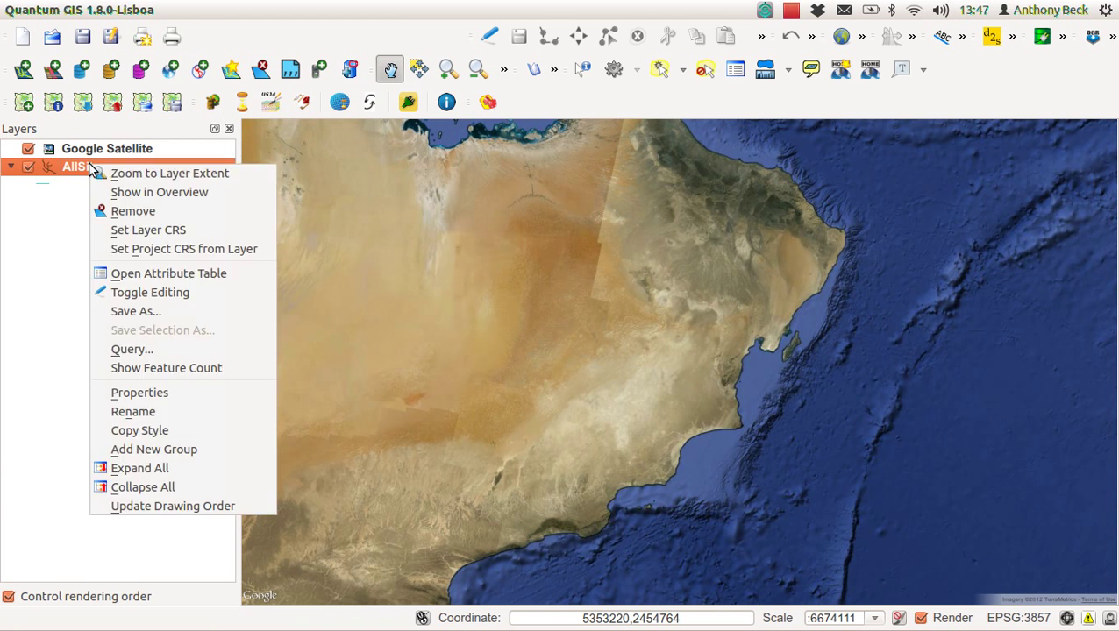
click(98, 172)
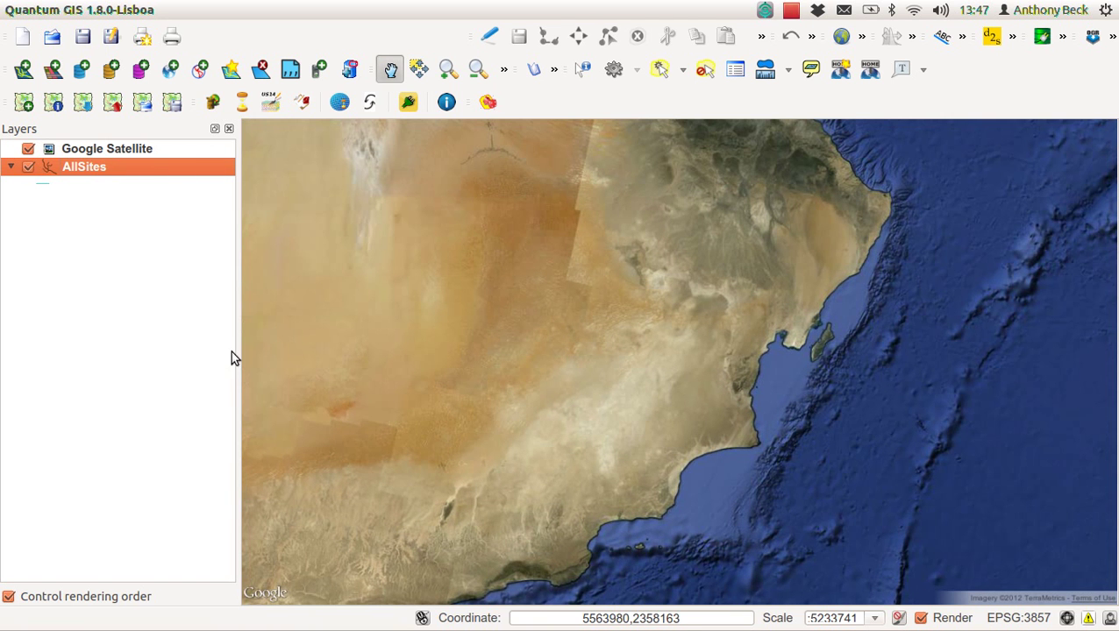
drag(101, 149, 108, 191)
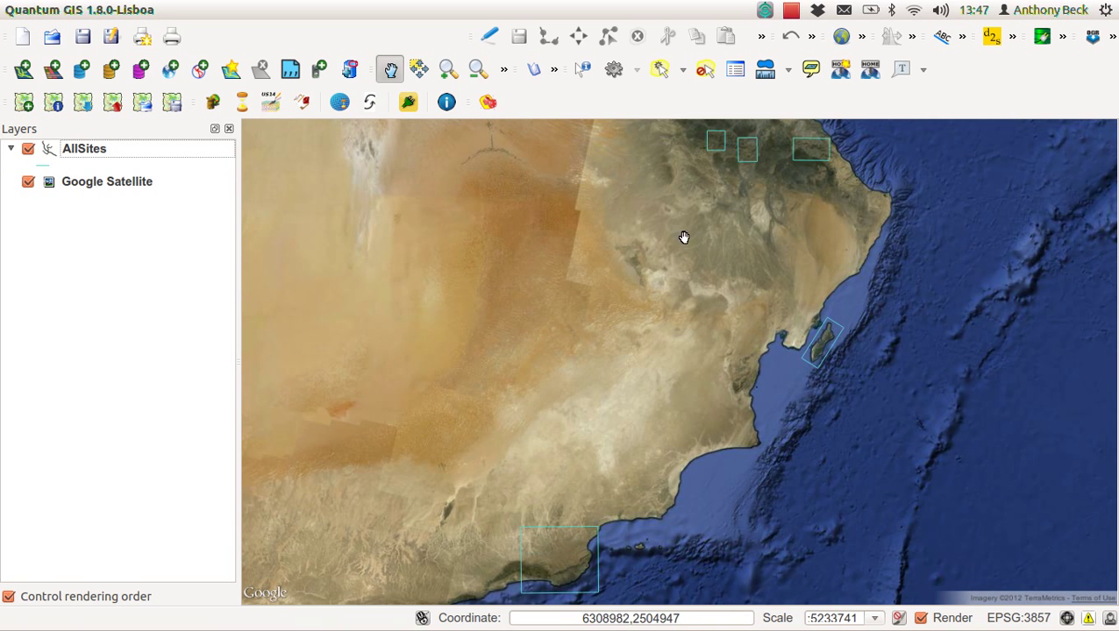
- Zoom step by step into the southern coastal site onto the dirt tracks, reaching about 1:971
click(444, 75)
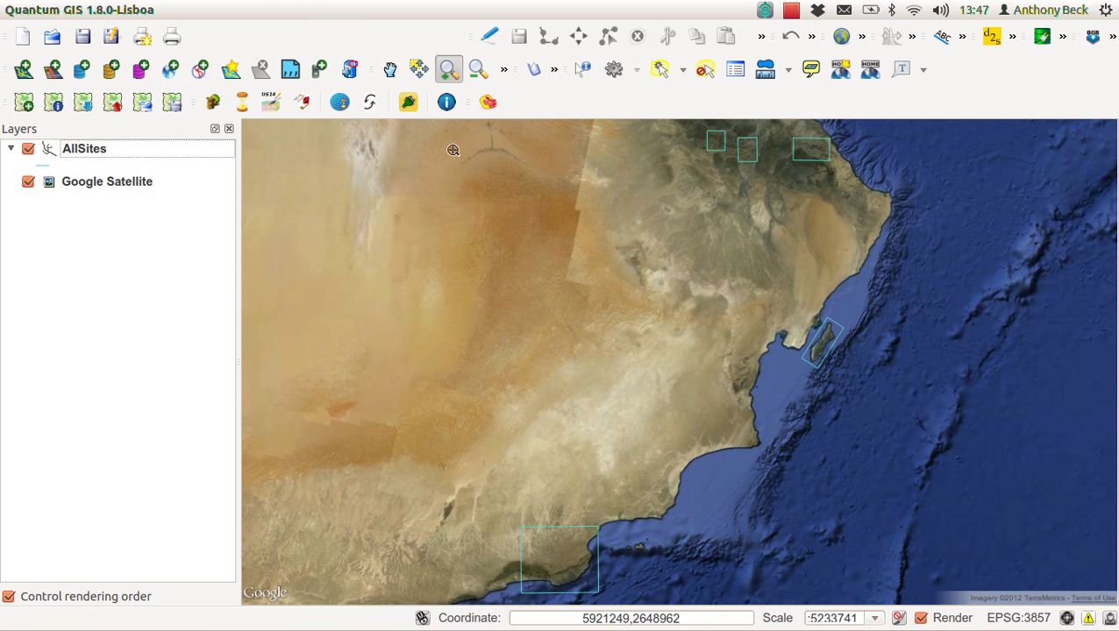
drag(513, 524, 626, 598)
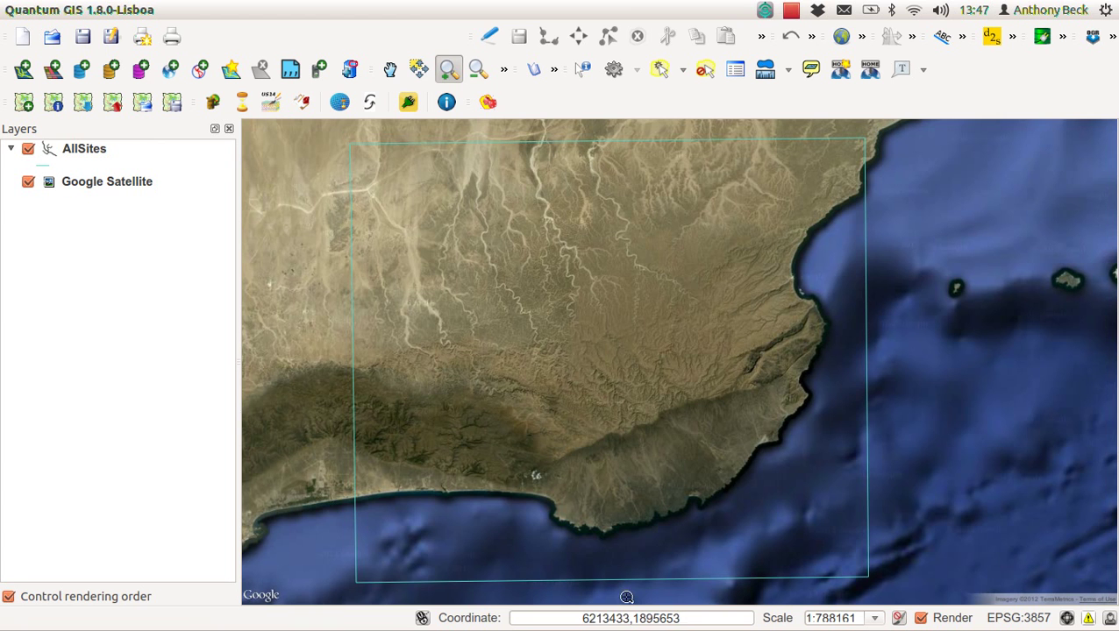
drag(537, 409, 683, 500)
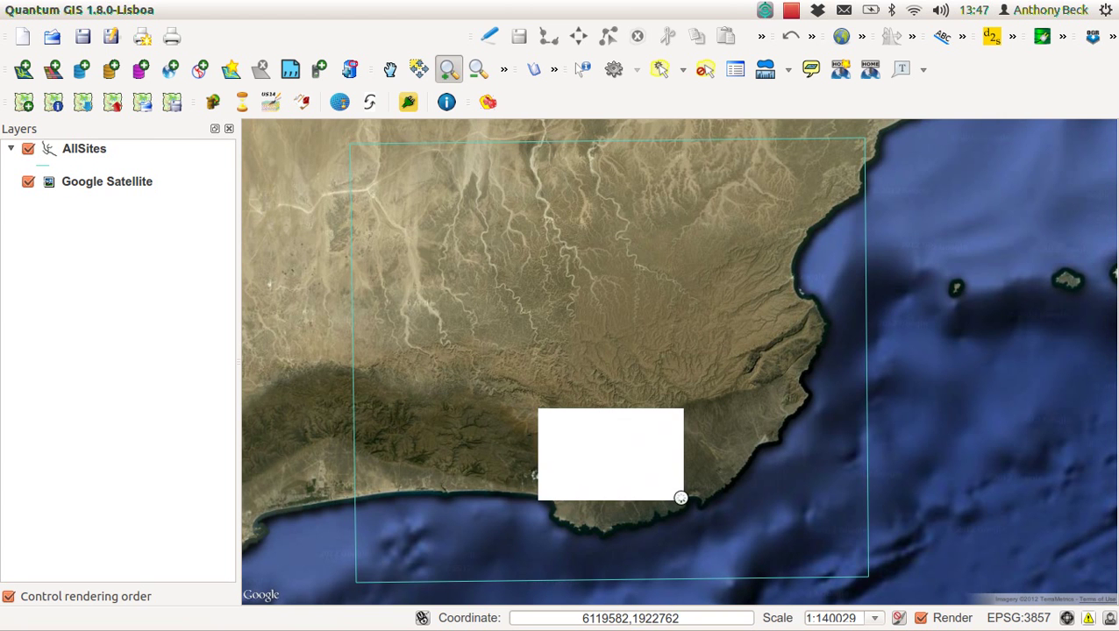
drag(525, 229, 715, 354)
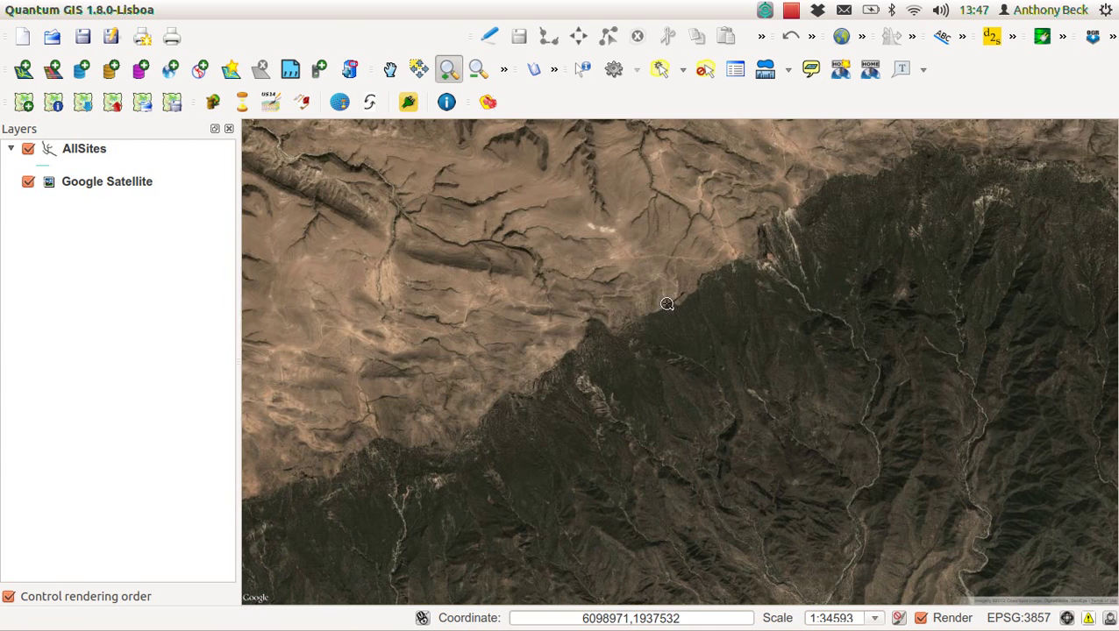
drag(511, 249, 681, 362)
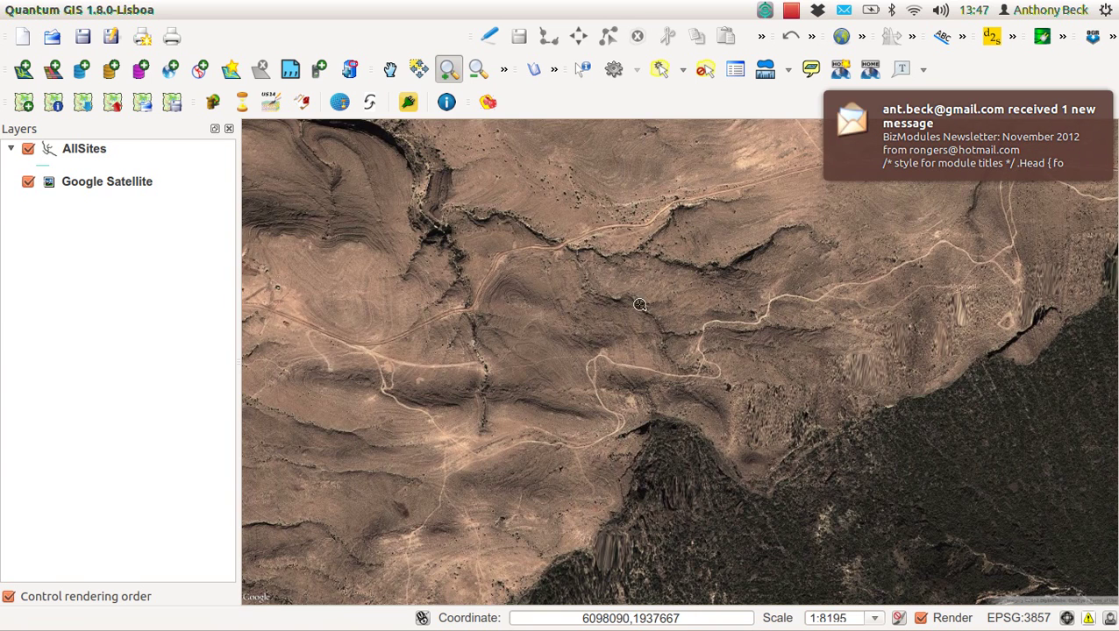
drag(535, 328, 781, 504)
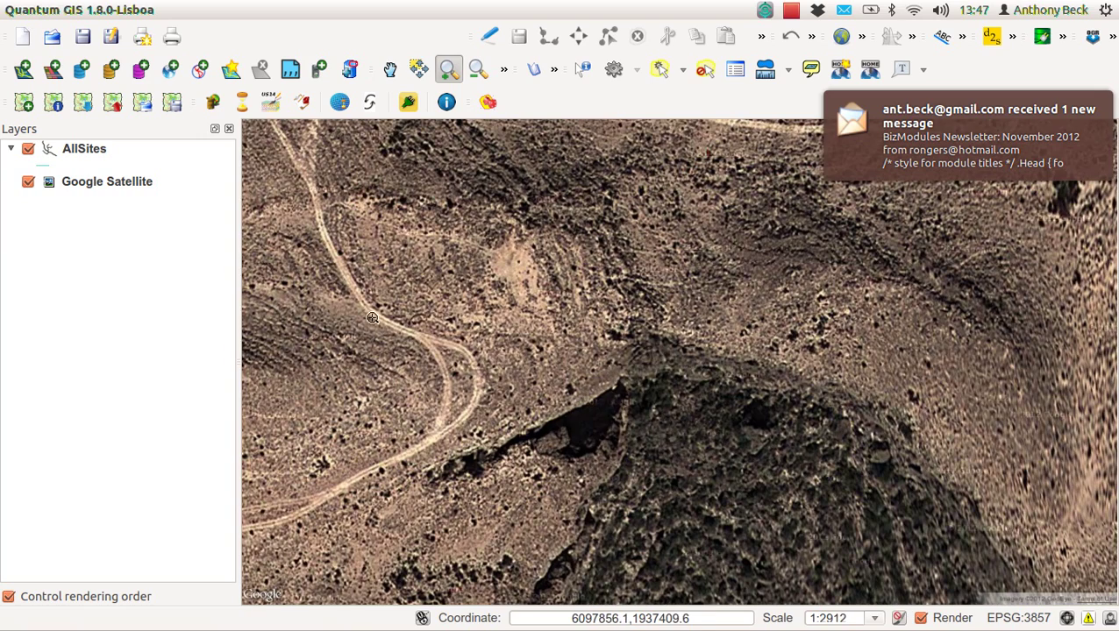
drag(374, 318, 658, 478)
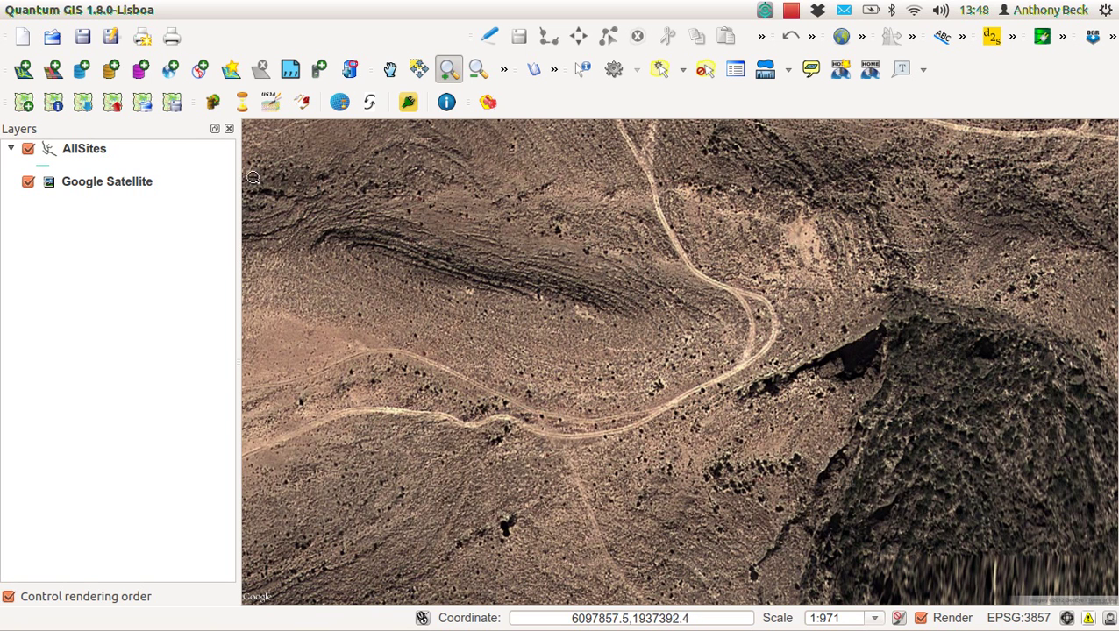
- Zoom the map out to the full extent of the AllSites layer
click(43, 146)
right_click(70, 149)
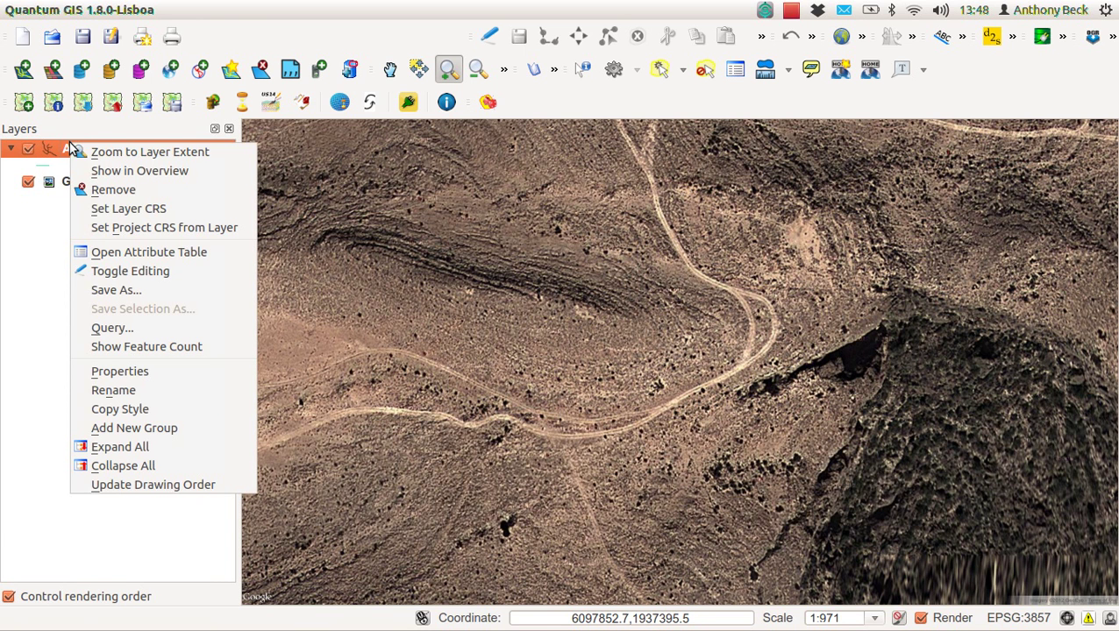
click(95, 151)
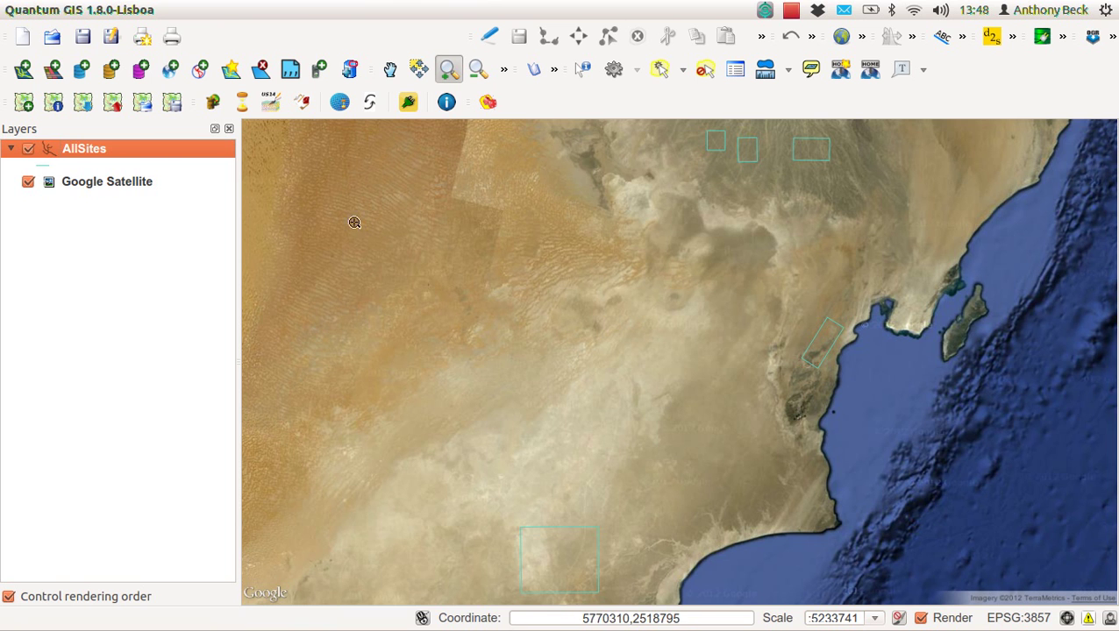
right_click(84, 151)
click(112, 162)
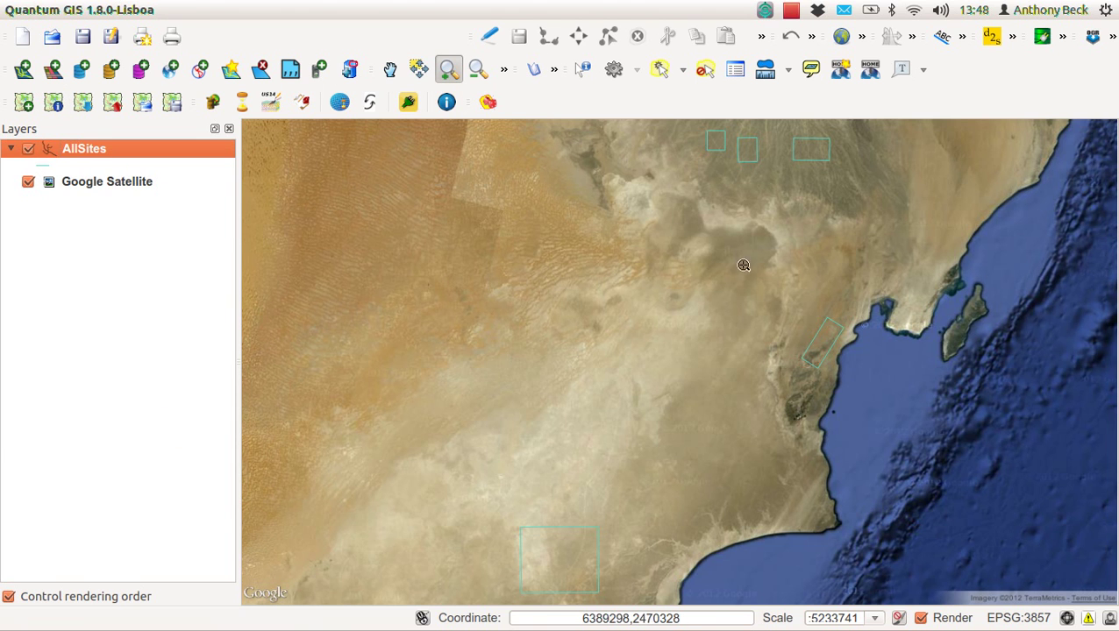
- Zoom in on the island site off the east coast, then pan north toward its tip
drag(791, 383, 858, 307)
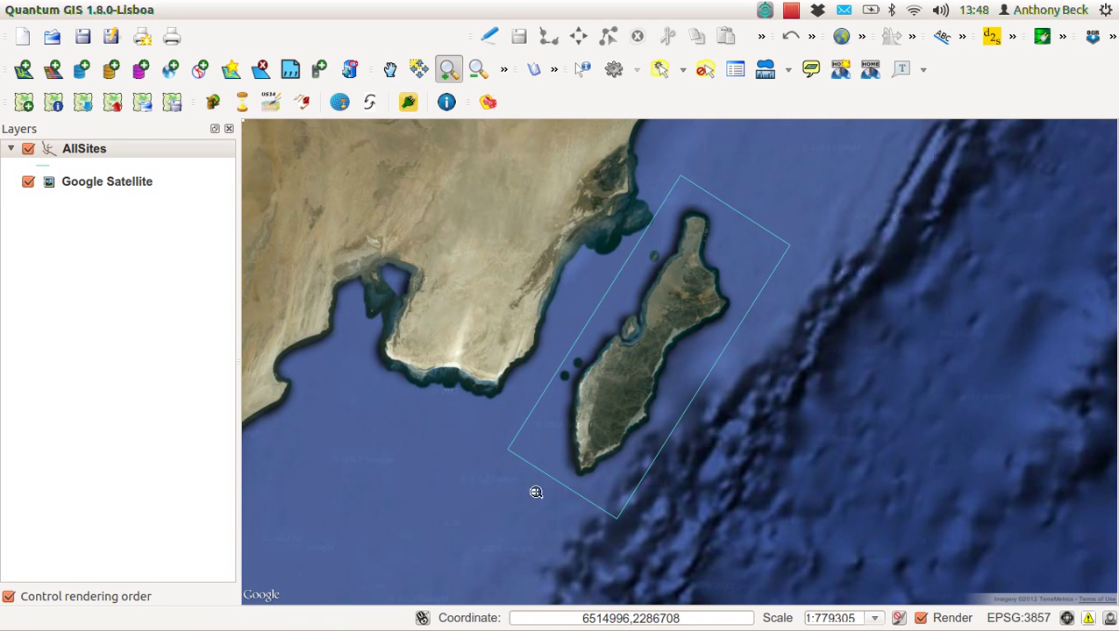
drag(532, 492, 664, 292)
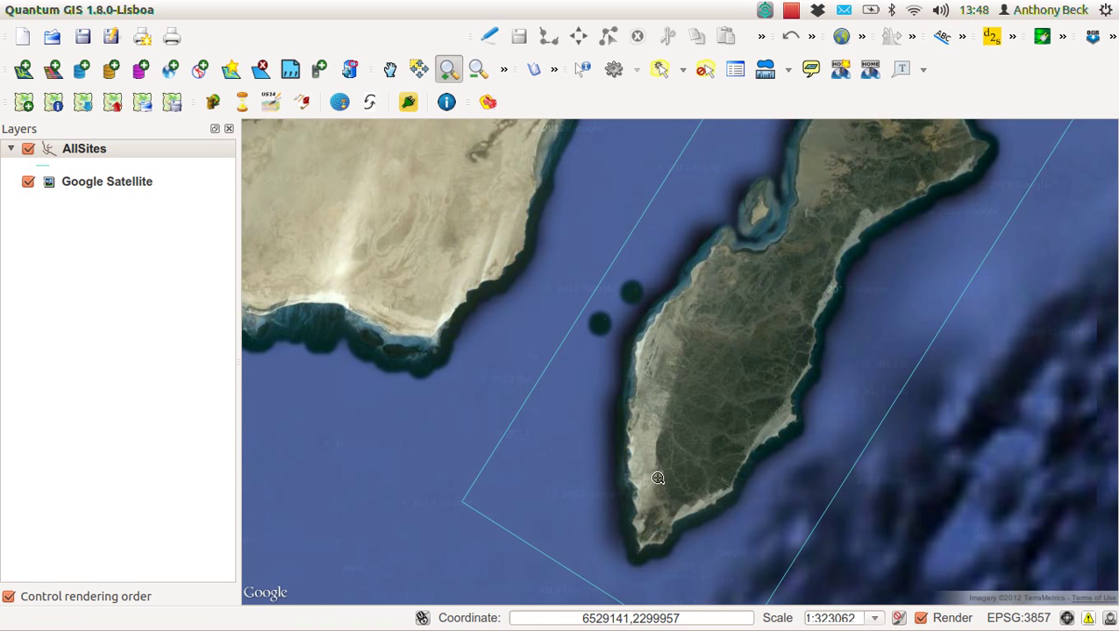
drag(603, 505, 785, 339)
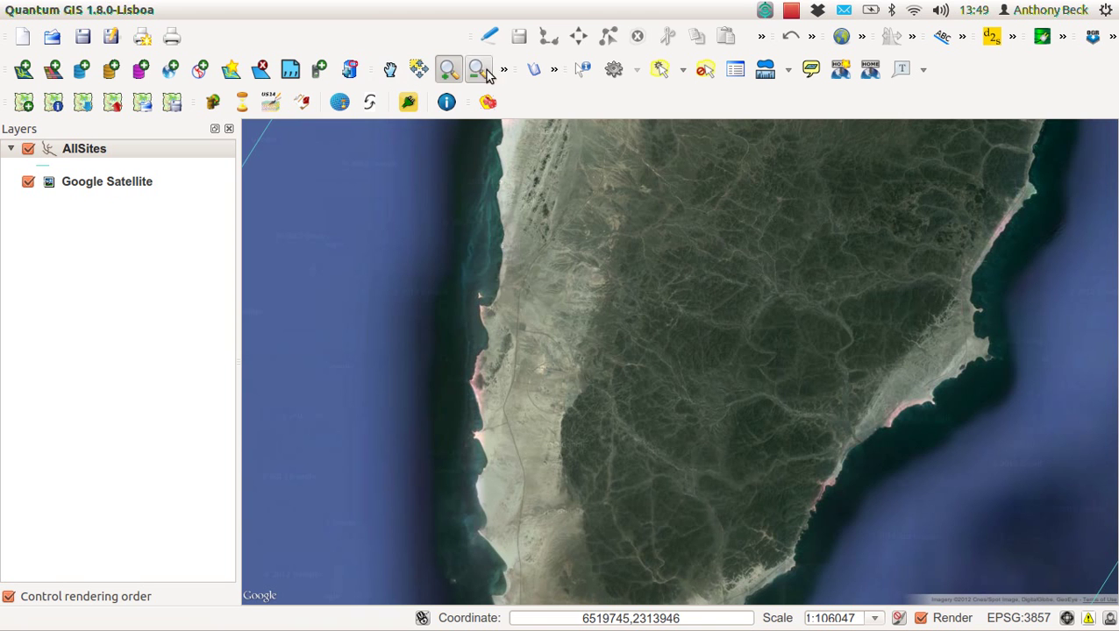
click(390, 69)
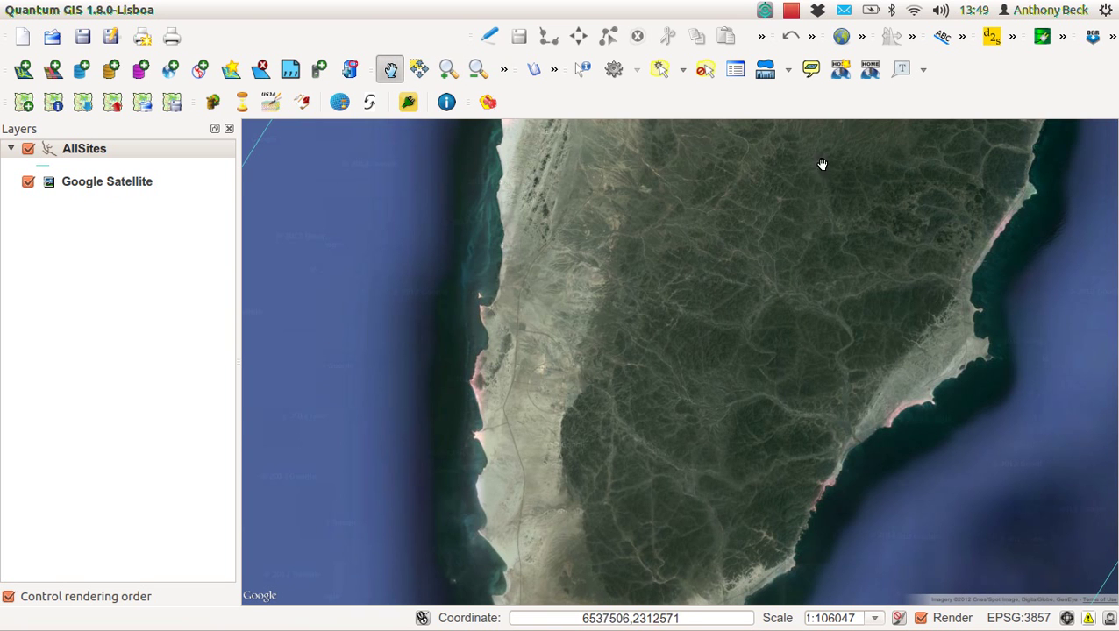
drag(822, 164, 726, 457)
drag(776, 324, 621, 454)
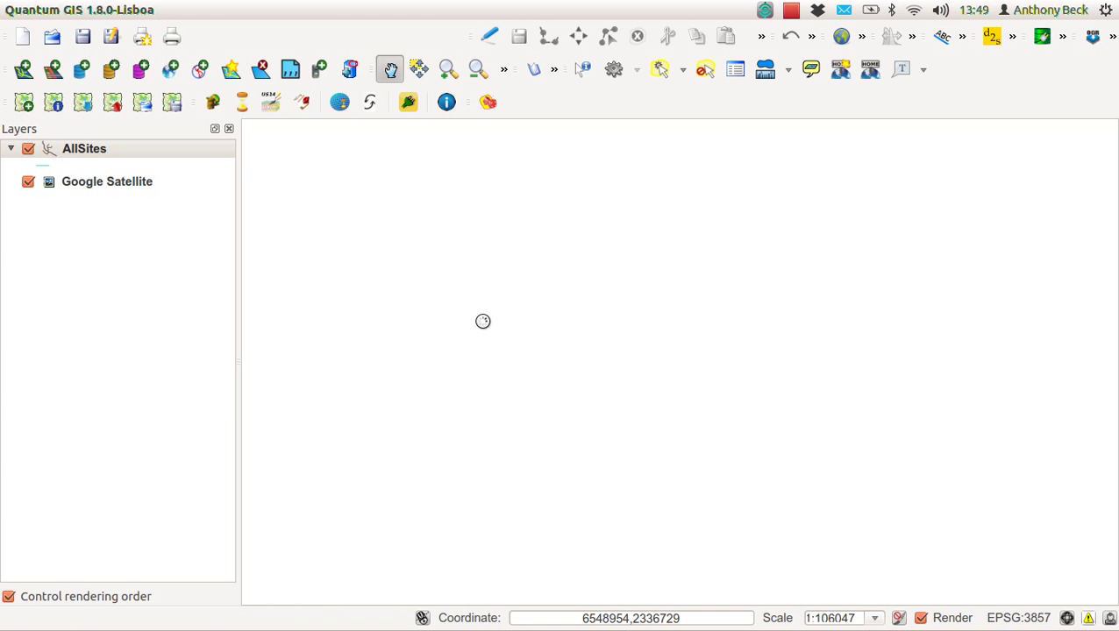
click(74, 150)
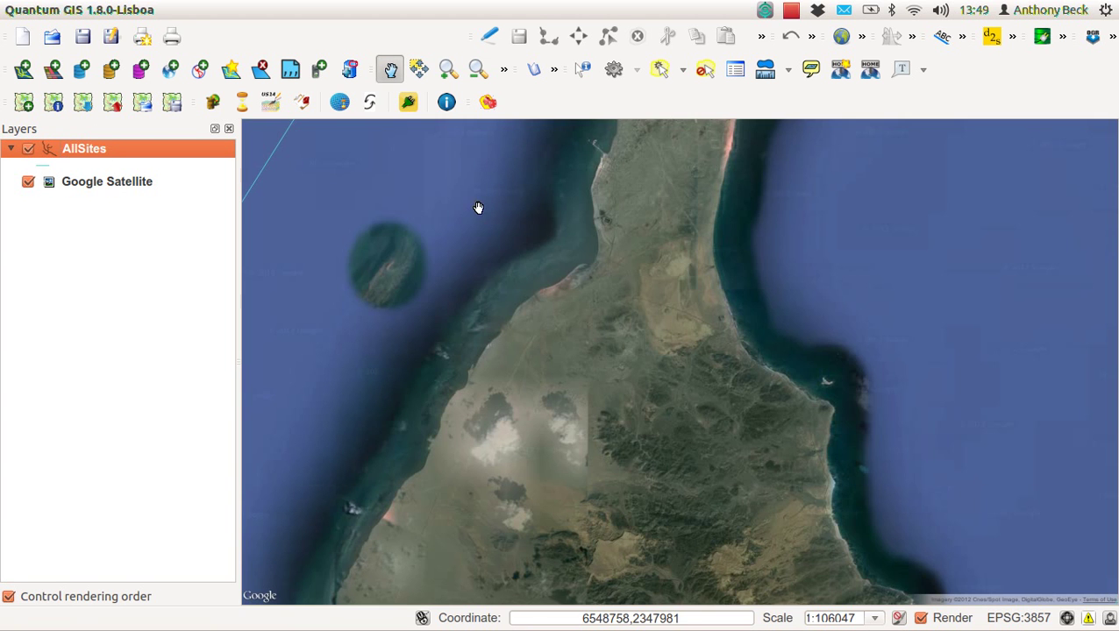
- Reset the view to the full AllSites extent
right_click(73, 151)
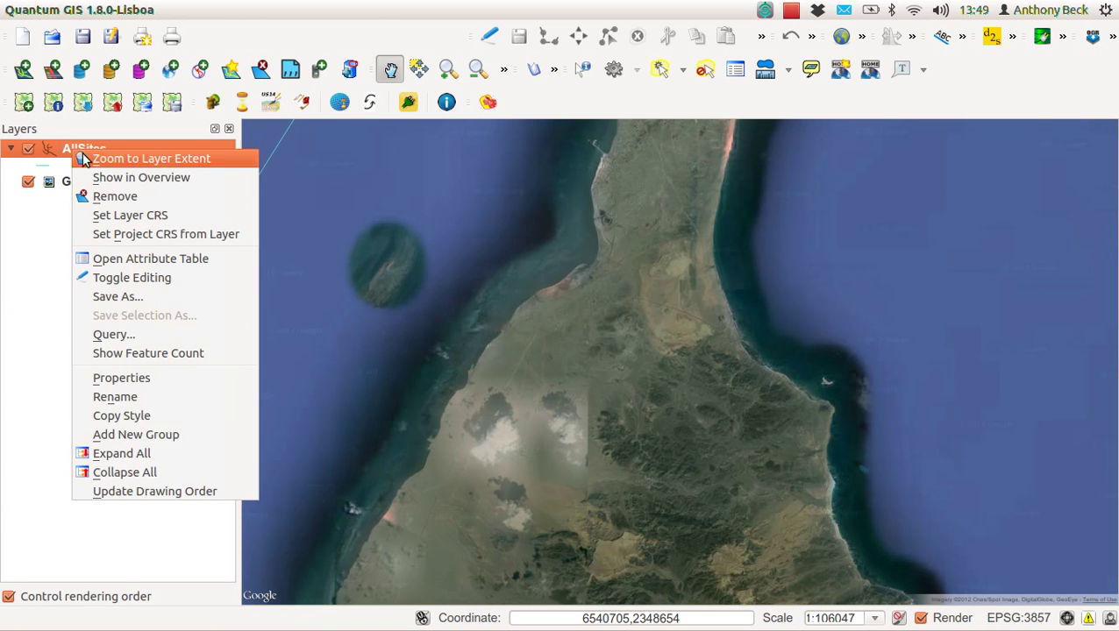
click(134, 181)
right_click(113, 160)
click(130, 165)
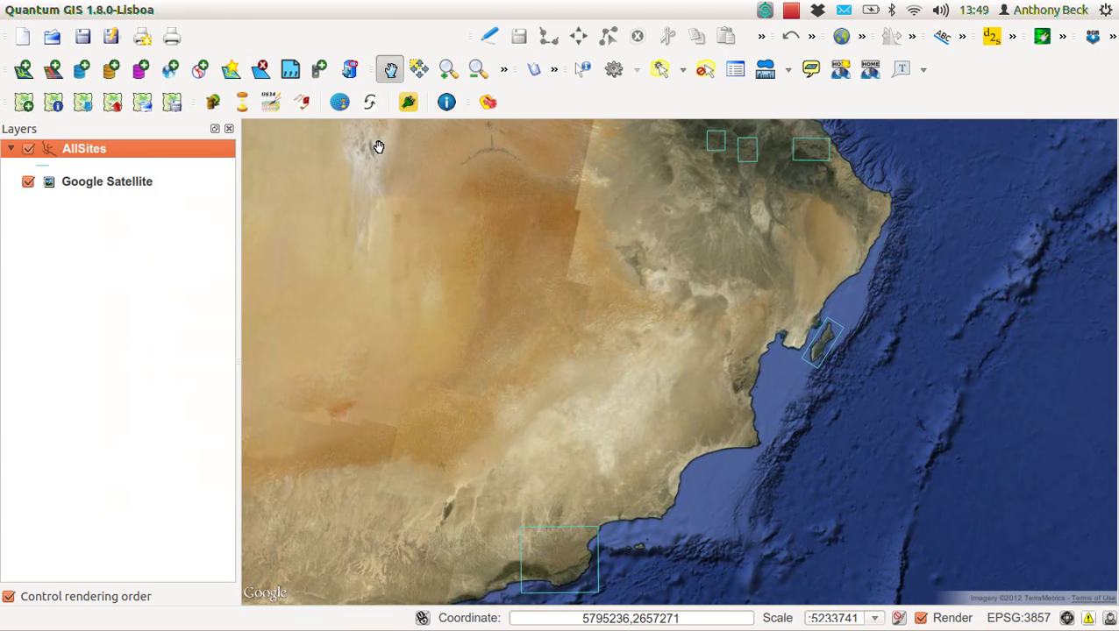
- Zoom deep into the north-eastern site box onto the pale gully, to about 1:502
click(443, 77)
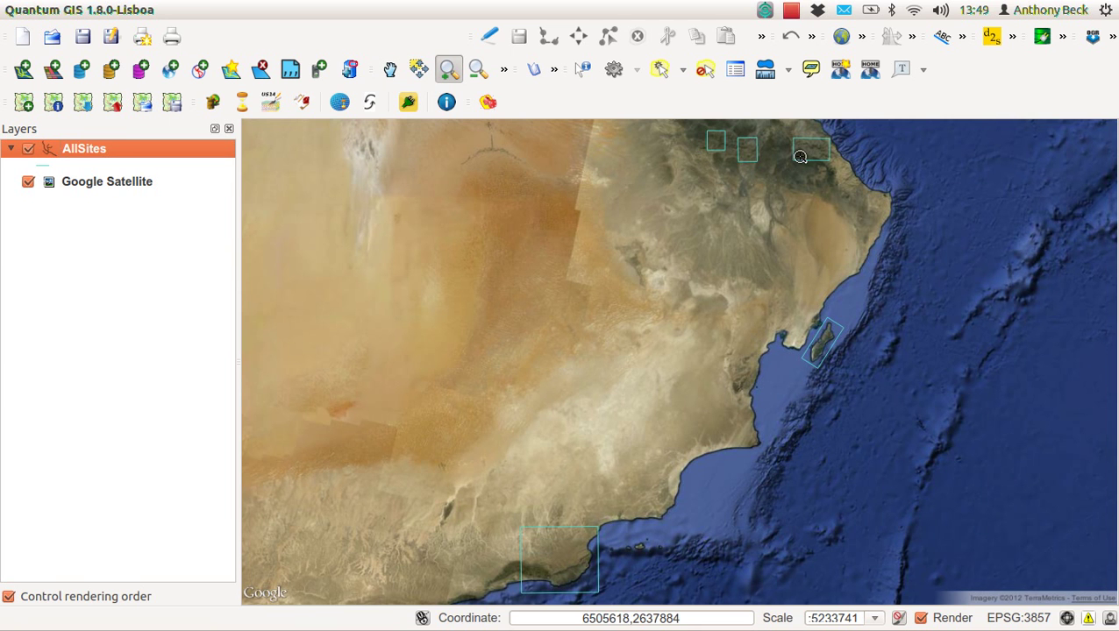
drag(794, 165, 846, 135)
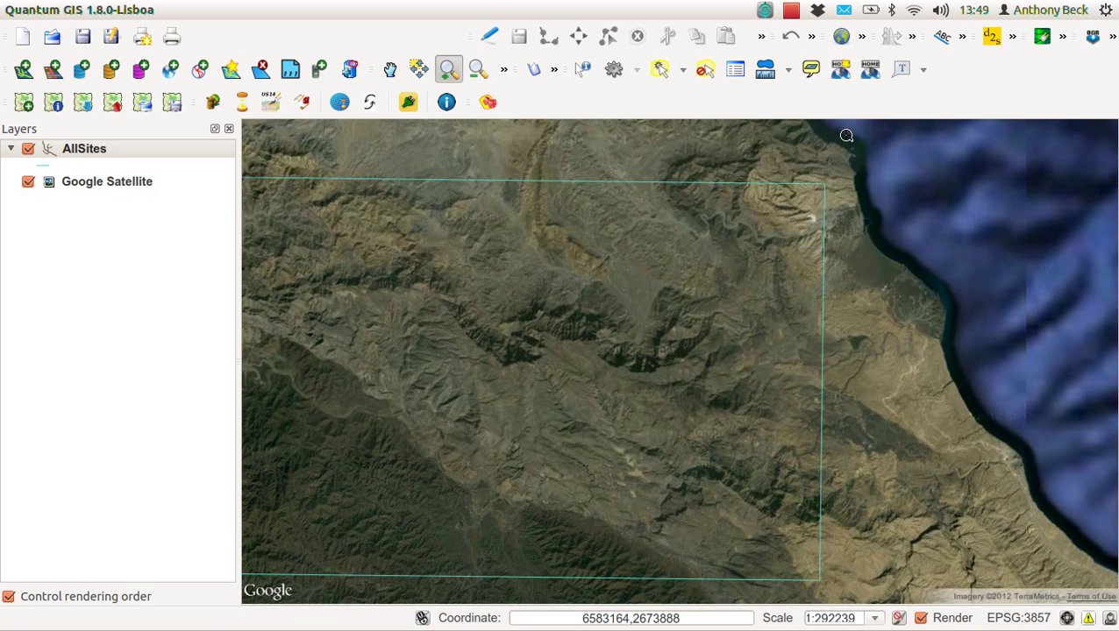
drag(334, 470, 495, 312)
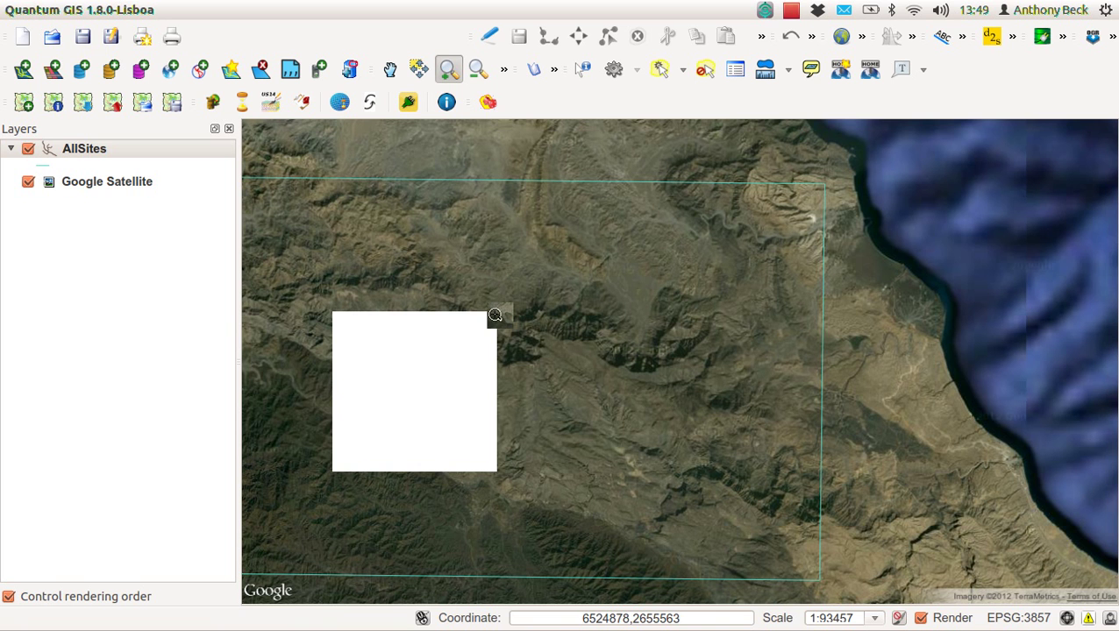
drag(556, 412, 717, 292)
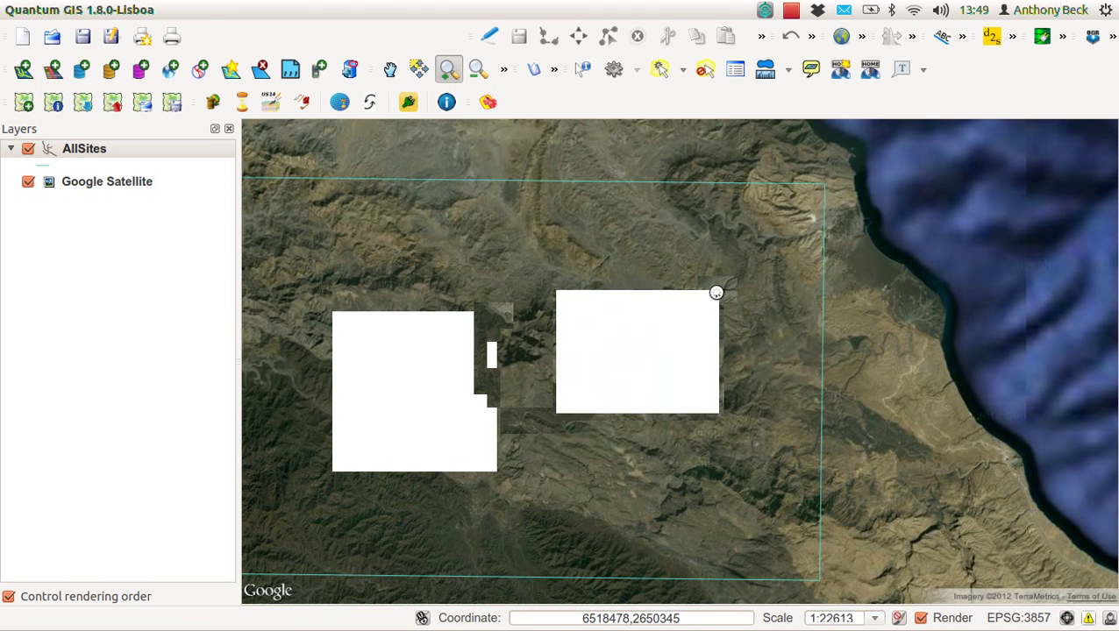
drag(716, 292, 717, 292)
drag(570, 438, 701, 215)
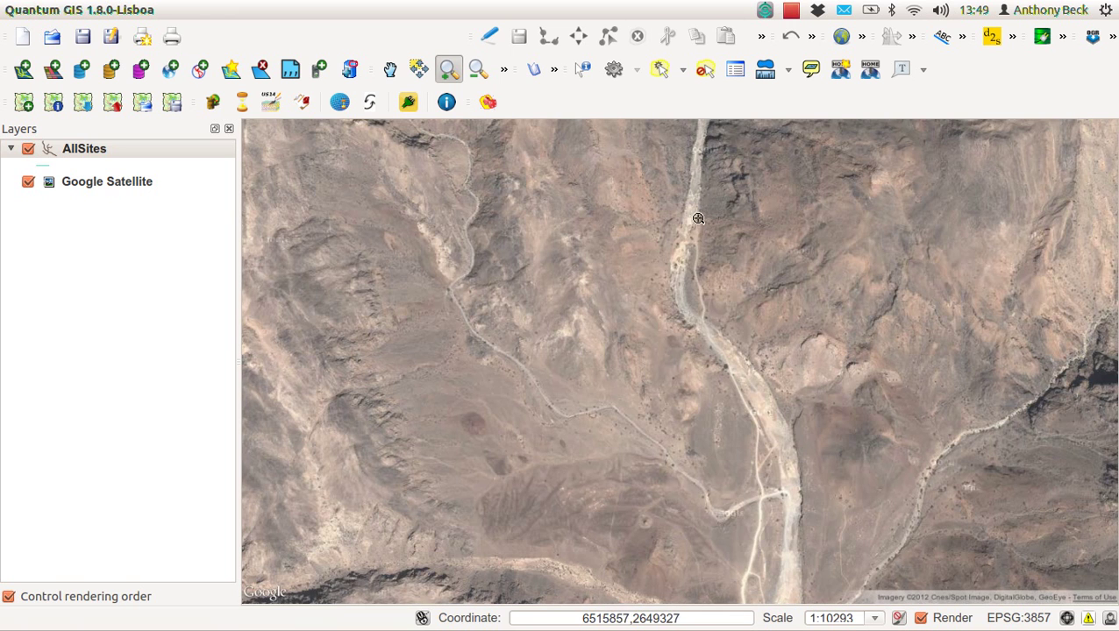
drag(646, 253, 728, 331)
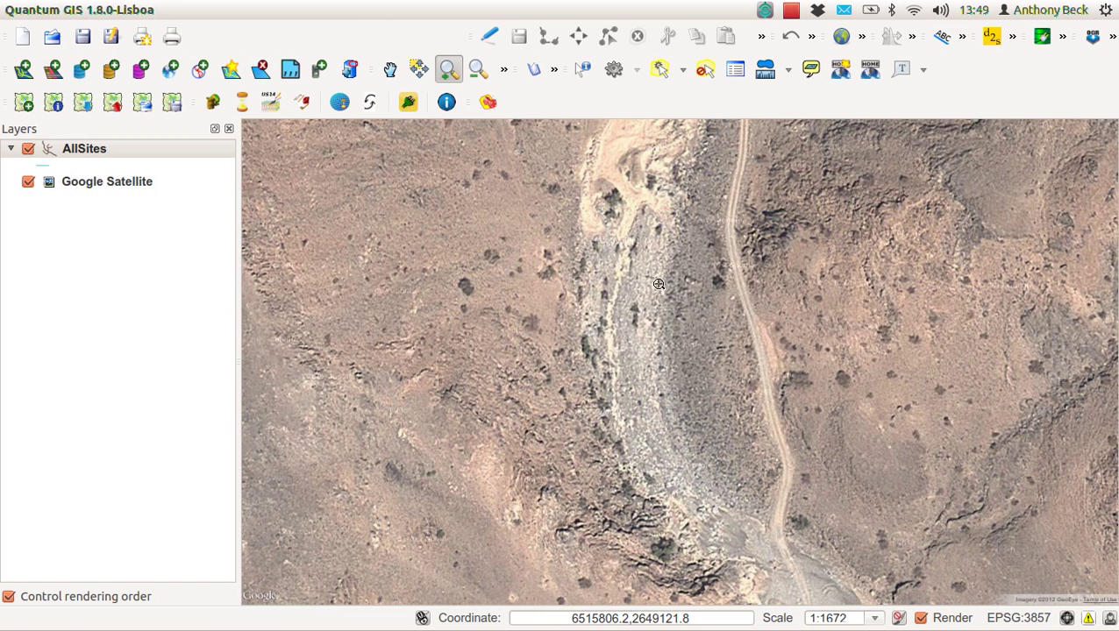
drag(657, 254, 899, 368)
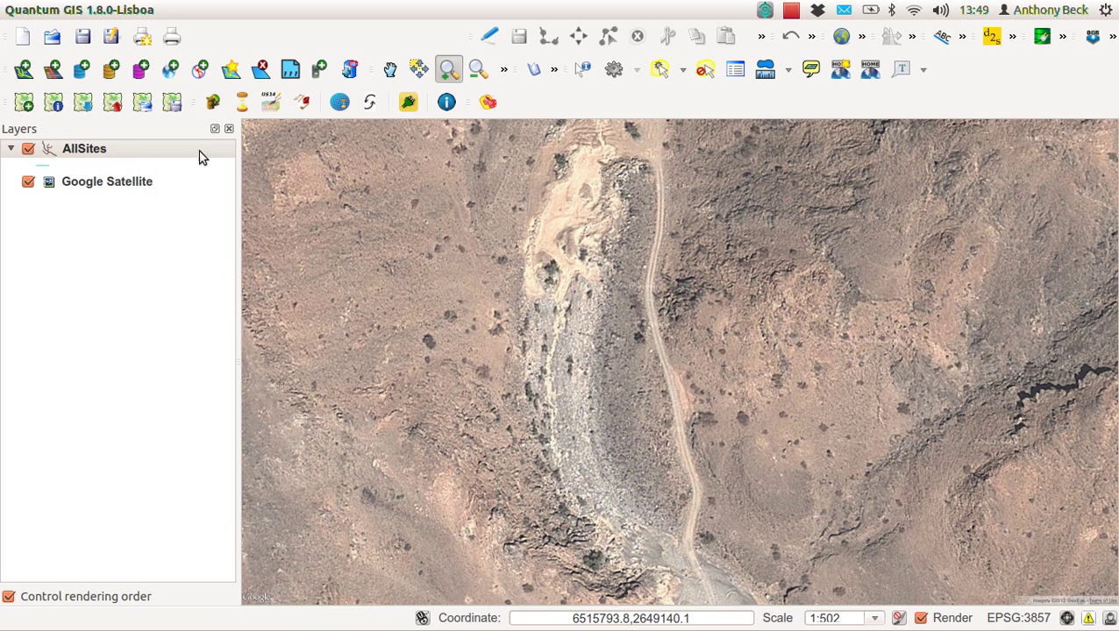
- Return to the full AllSites extent at 1:5233741
right_click(112, 151)
click(138, 158)
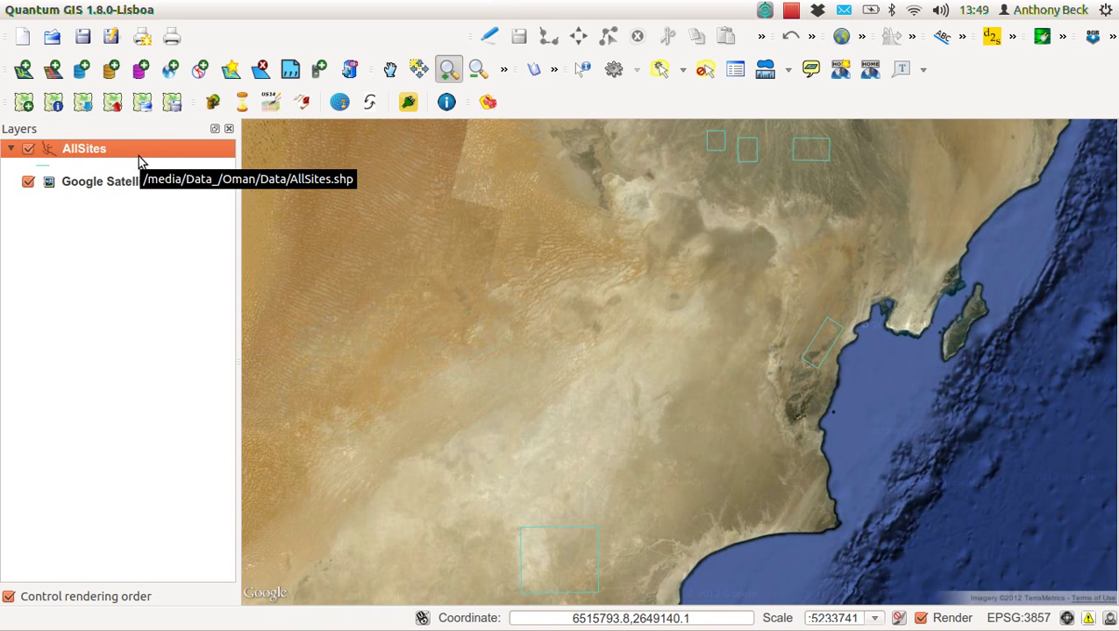
click(792, 12)
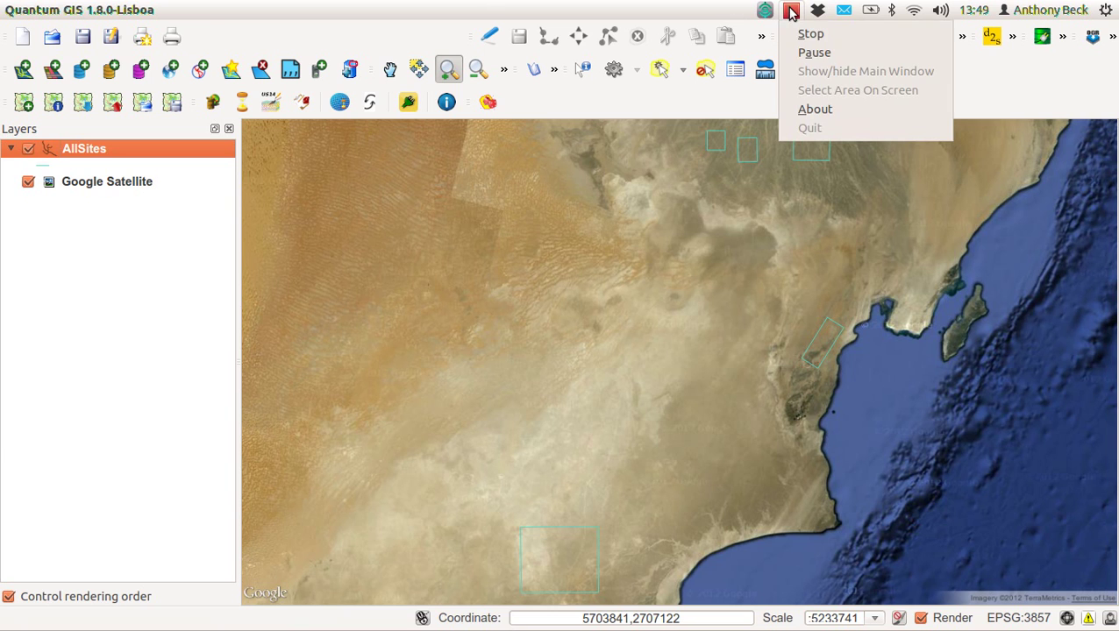